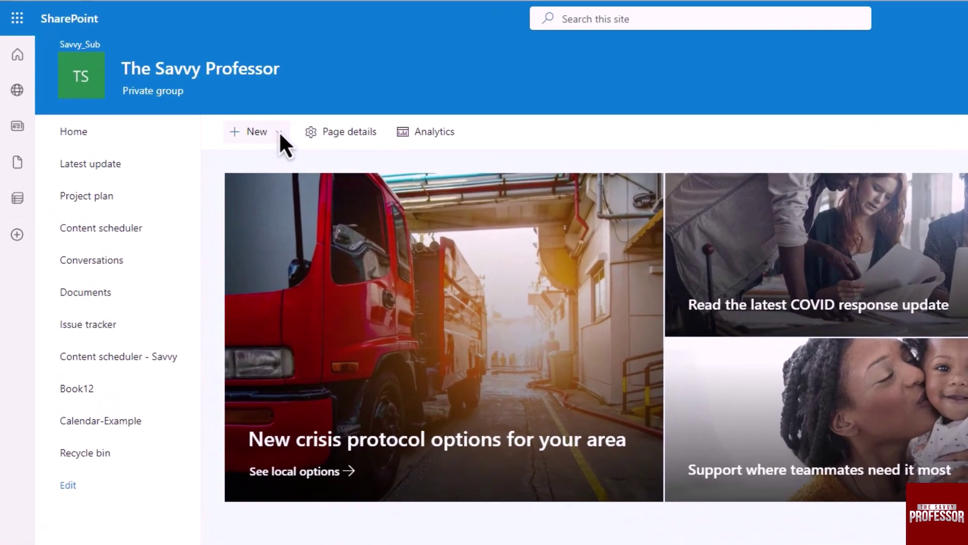
Step: Choose List from the site's New menu to bring up the list creation options
{"action": "left_click", "coordinate": [280, 131]}
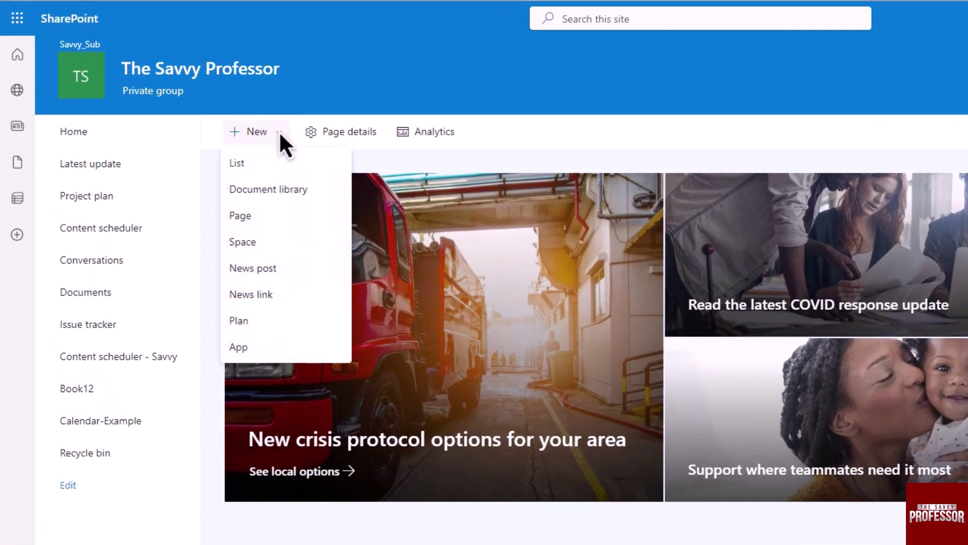
{"action": "left_click", "coordinate": [249, 164]}
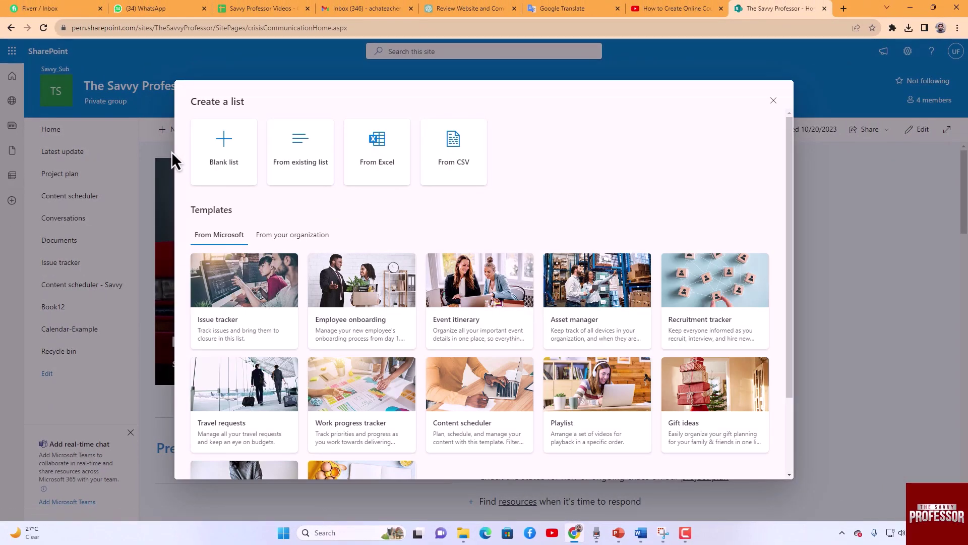
Step: Create a blank list named 'My List'
{"action": "left_click", "coordinate": [228, 164]}
{"action": "type", "text": "My "}
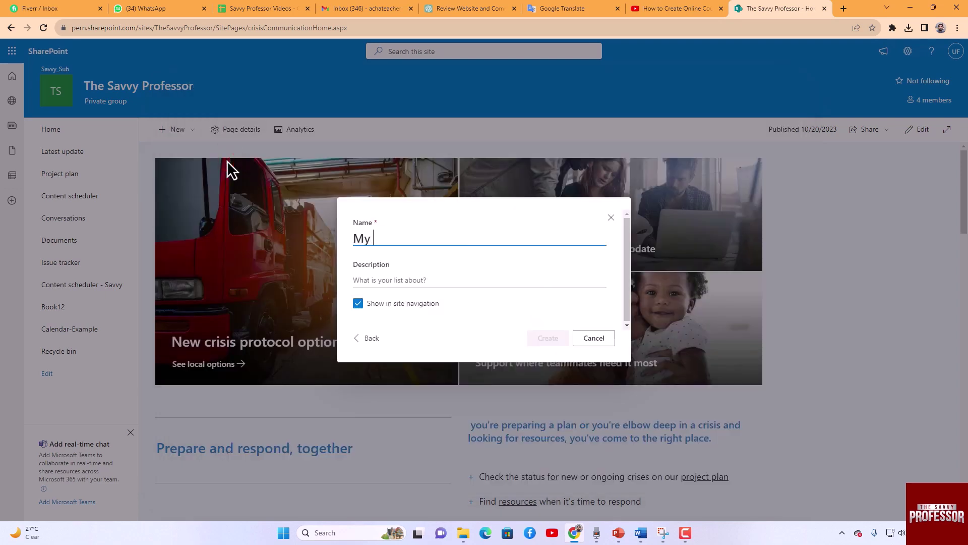
{"action": "type", "text": "List"}
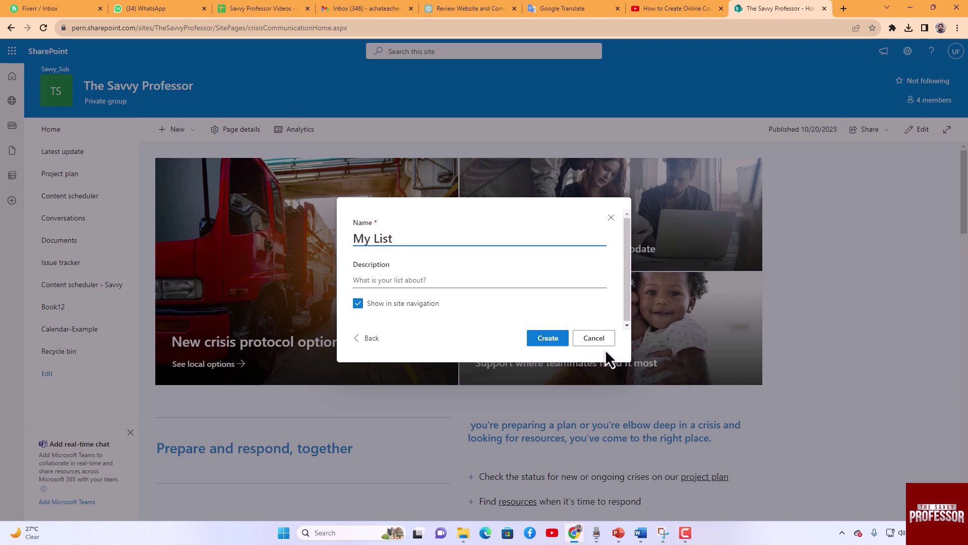
{"action": "left_click", "coordinate": [551, 340]}
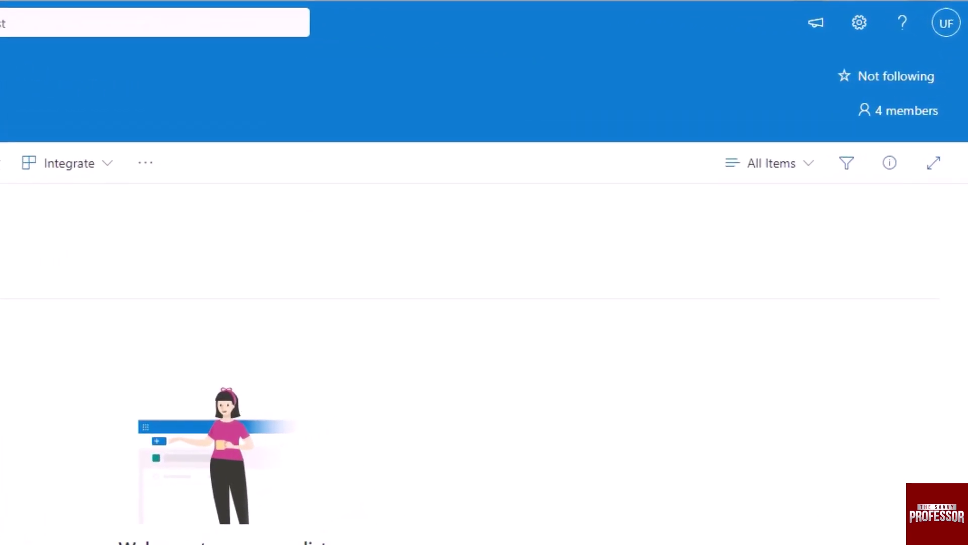
Step: Delete 'My List' from its List settings and confirm sending it to the Recycle Bin
{"action": "left_click", "coordinate": [870, 22]}
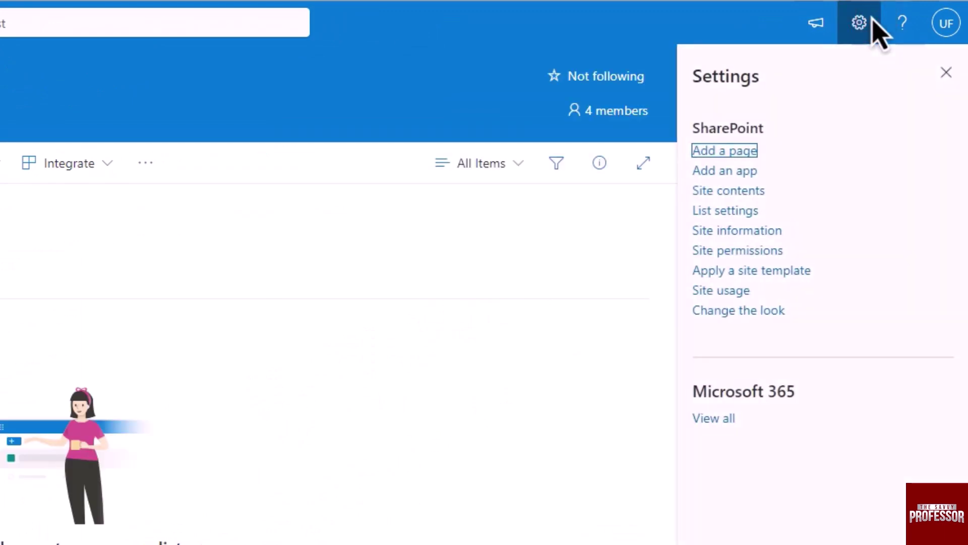
{"action": "left_click", "coordinate": [745, 212]}
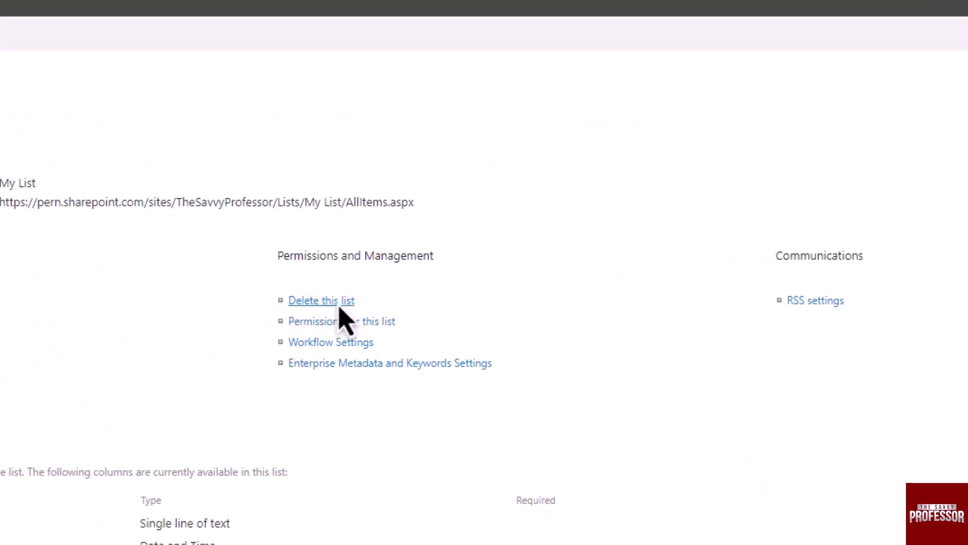
{"action": "left_click", "coordinate": [434, 225]}
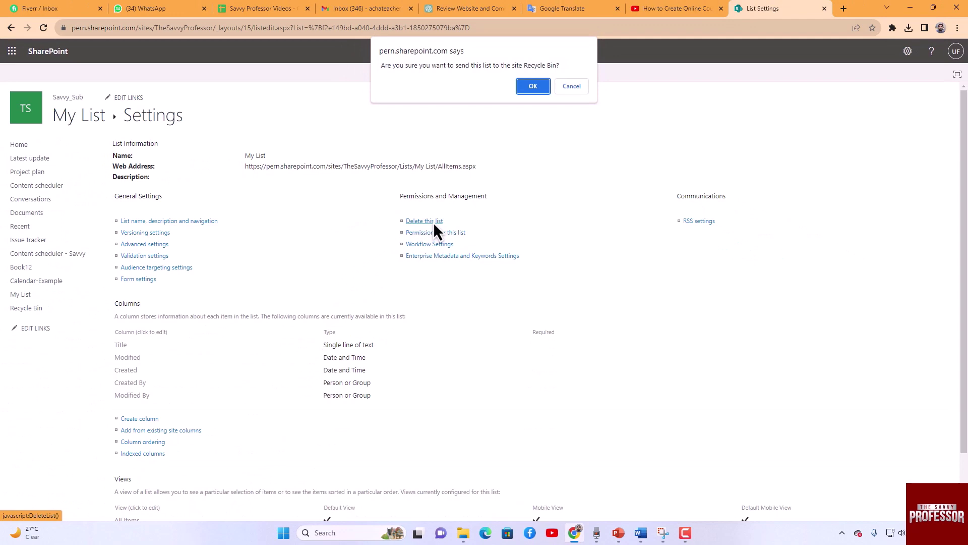
{"action": "left_click", "coordinate": [540, 87]}
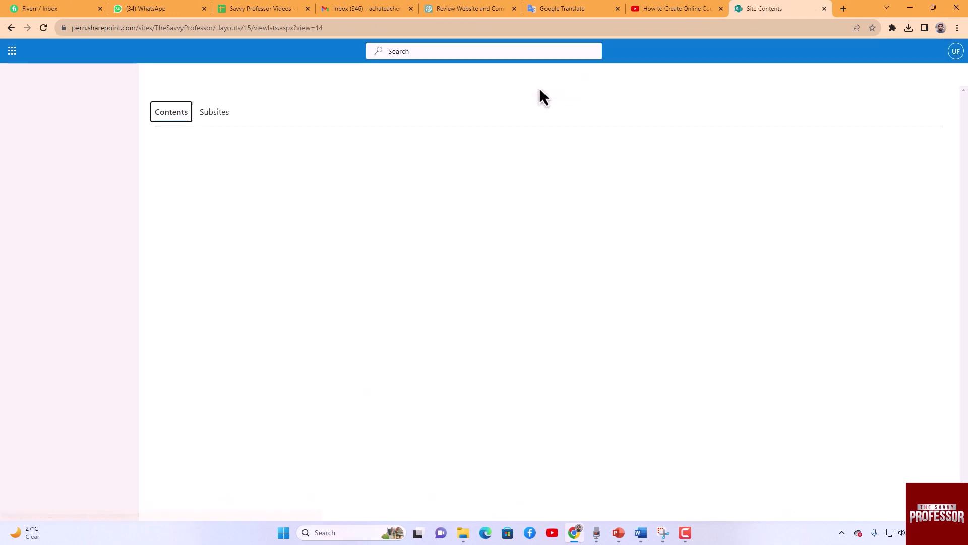